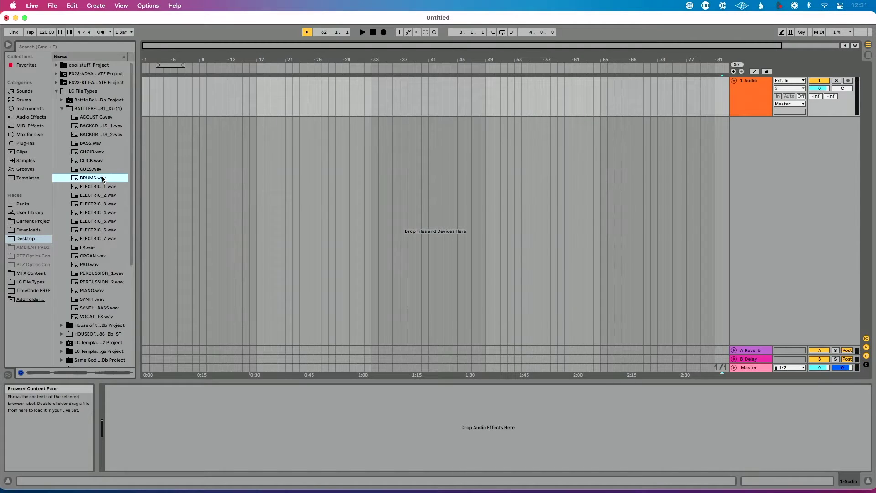
Place DRUMS.wav on audio track 1 and raise the project tempo to about 125 BPM
drag(103, 179, 148, 98)
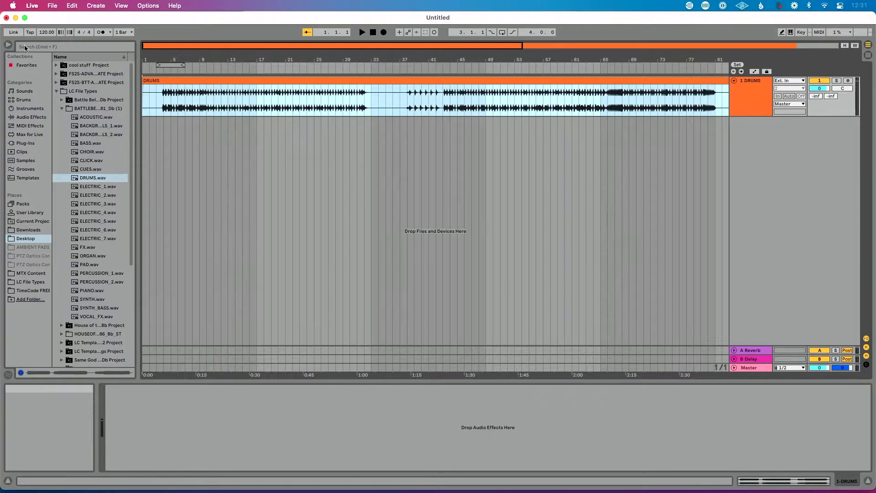
click(8, 47)
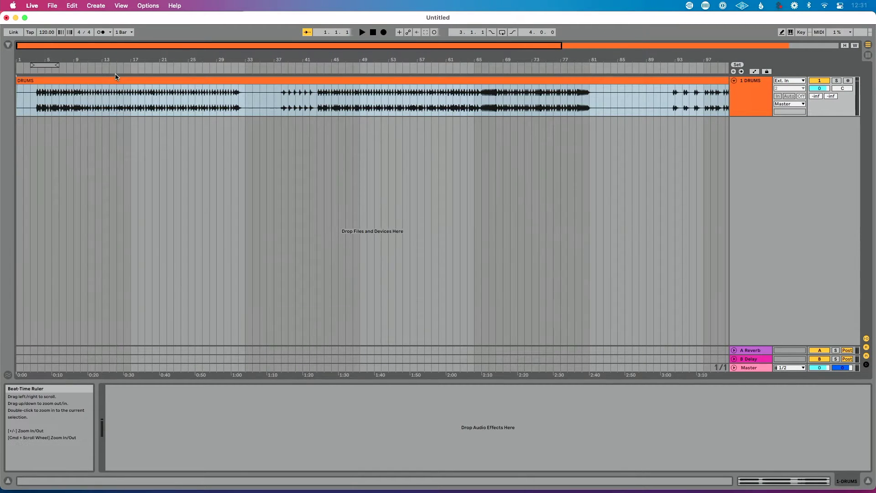
drag(115, 73, 115, 59)
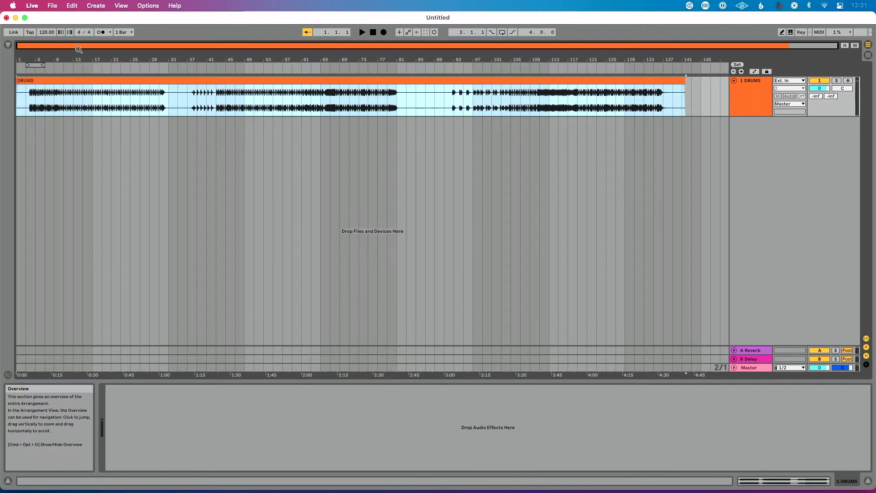
mouse_move(46, 33)
mouse_down()
mouse_move(46, 25)
mouse_move(45, 50)
mouse_move(46, 34)
mouse_up()
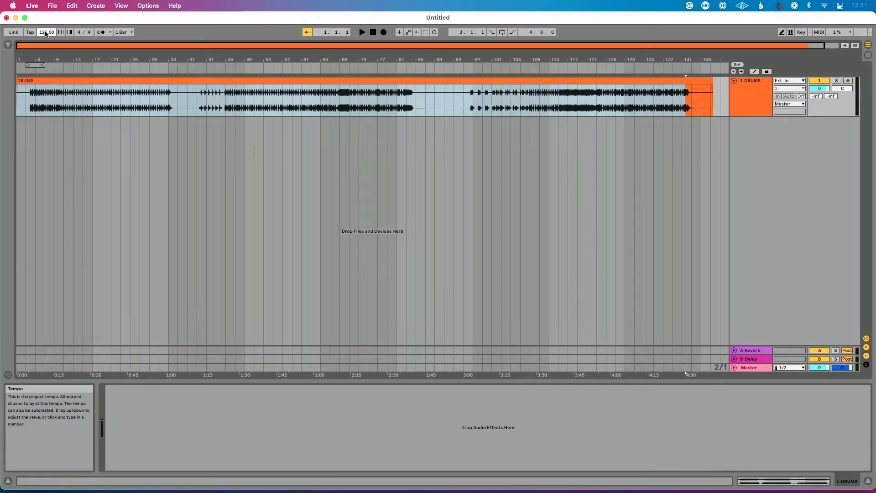
Confirm Auto-Warp Long Samples is Off on the Record/Warp/Launch page, then close Preferences
key(super+comma)
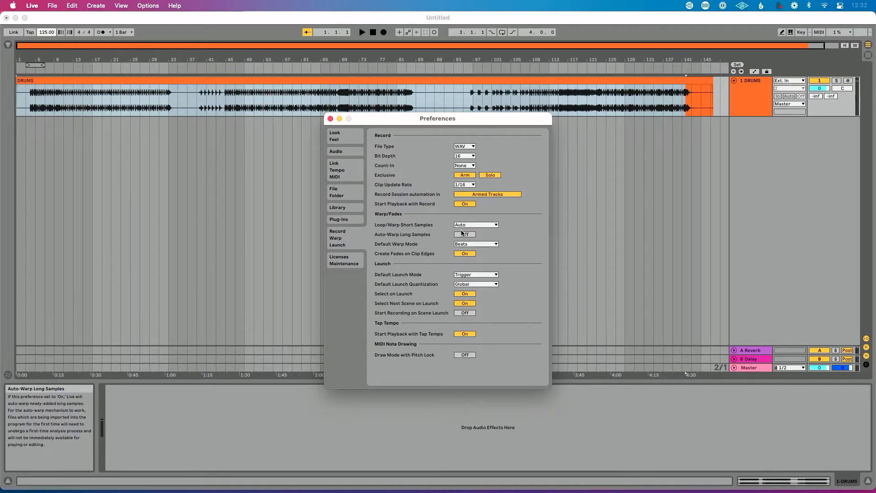
click(330, 118)
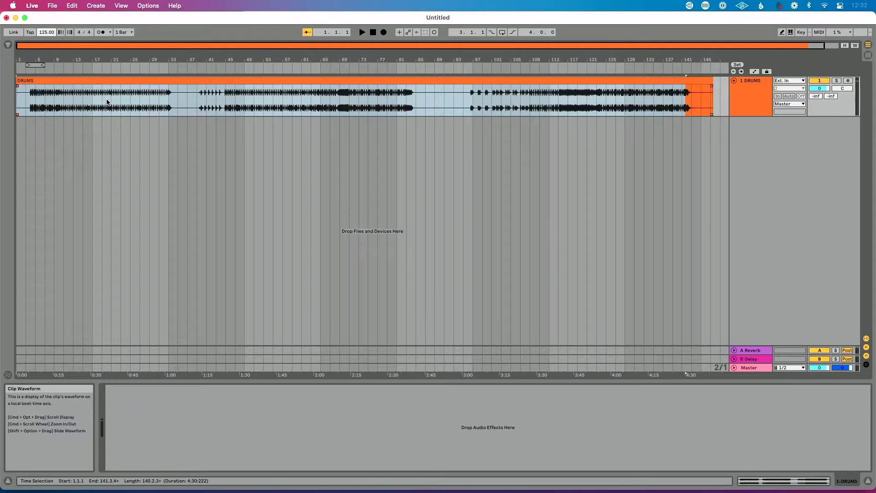
Show the DRUMS clip in Clip View and play the drums from near bar 3
double_click(100, 82)
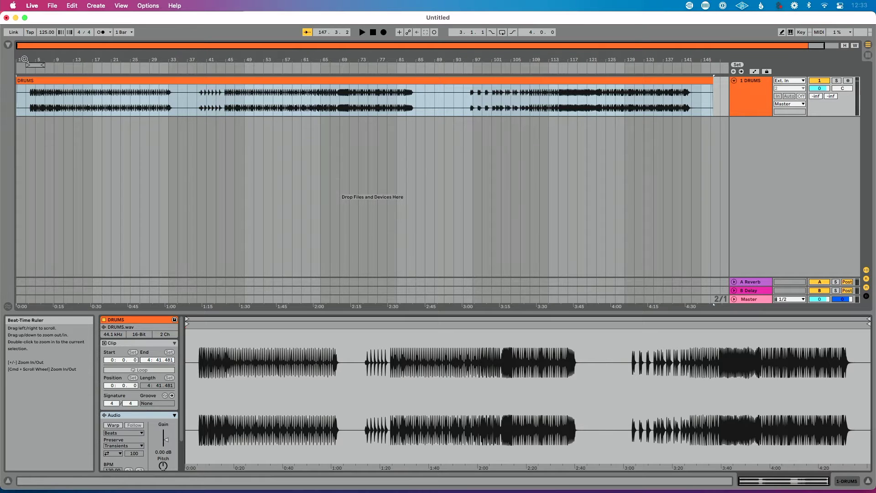
drag(27, 68, 27, 114)
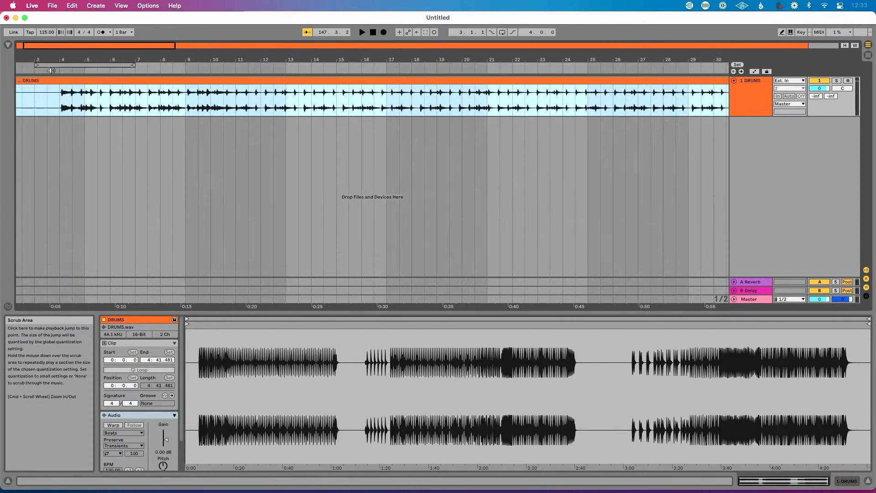
click(54, 70)
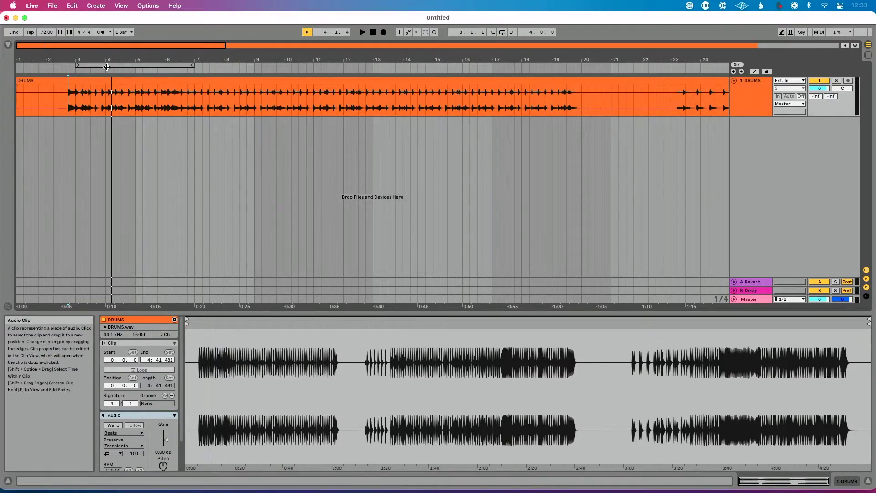
Zoom out and drag the project tempo down to 73 BPM
key(minus)
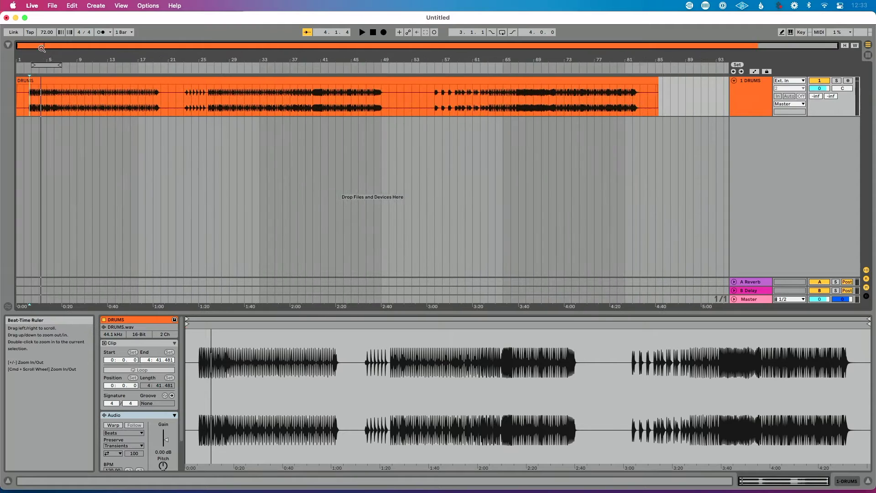
mouse_move(47, 31)
mouse_down()
mouse_move(47, 23)
mouse_move(47, 39)
mouse_move(46, 31)
mouse_up()
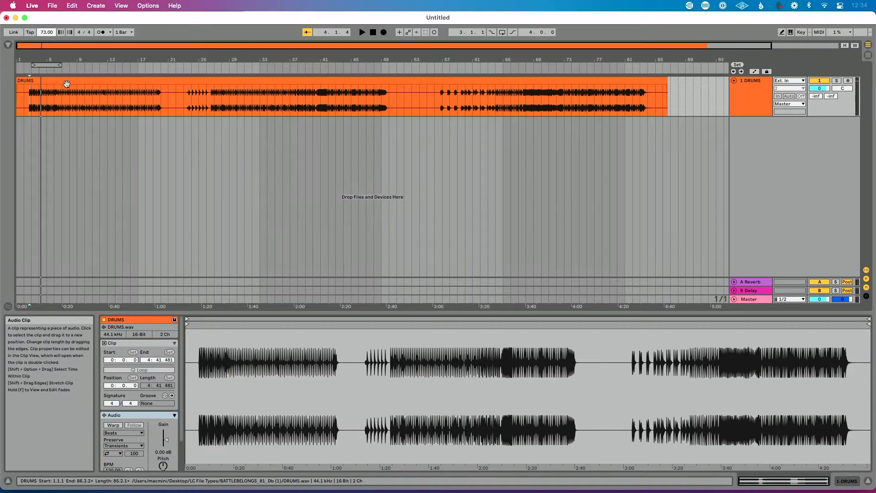
Set the project tempo to 81 BPM
click(8, 44)
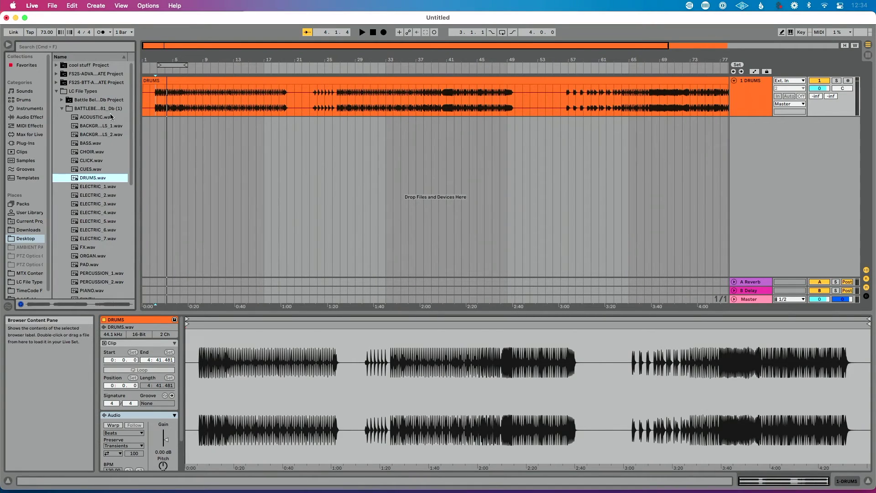
click(8, 45)
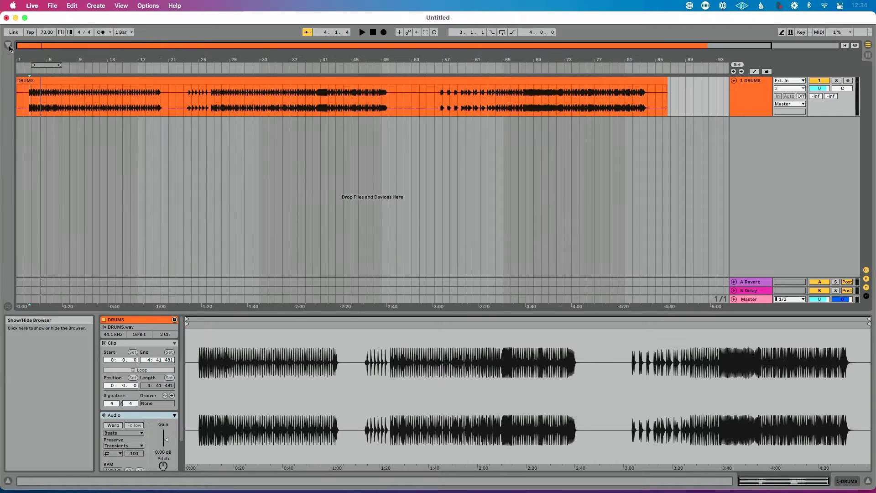
click(45, 33)
text(81)
key(Return)
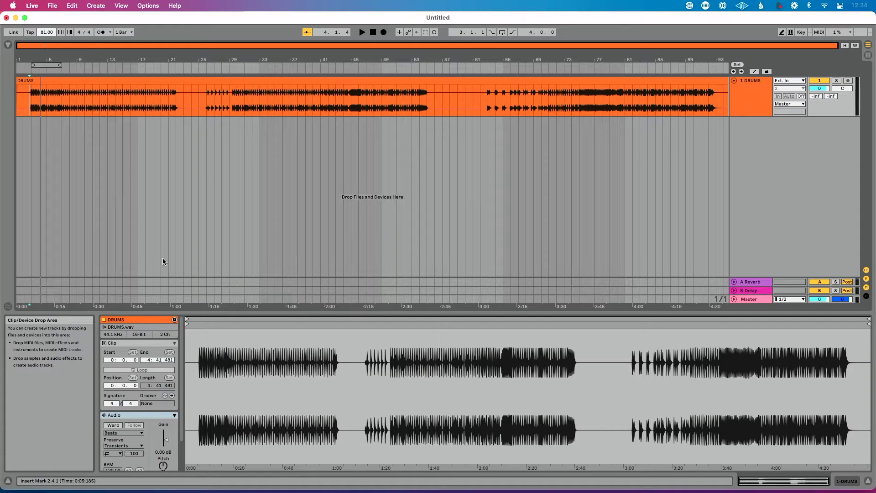
Turn on Warp for the DRUMS clip and zoom its waveform around bars 3–4
click(119, 425)
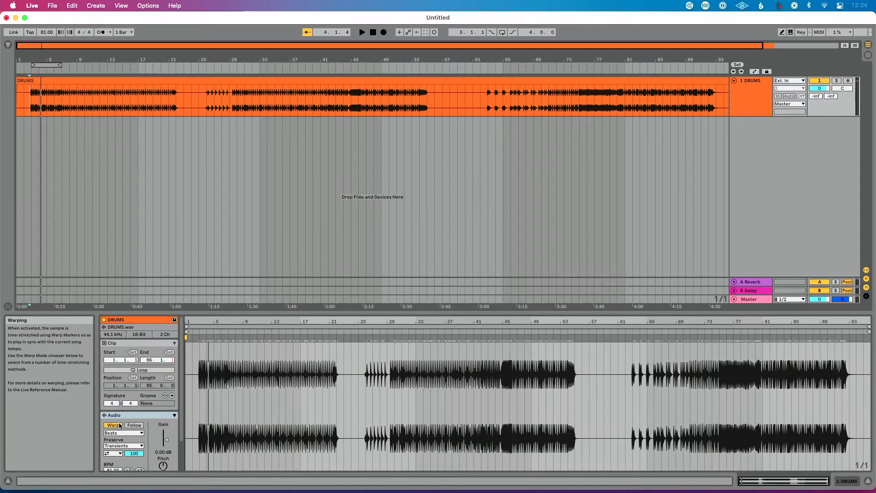
drag(199, 320, 248, 320)
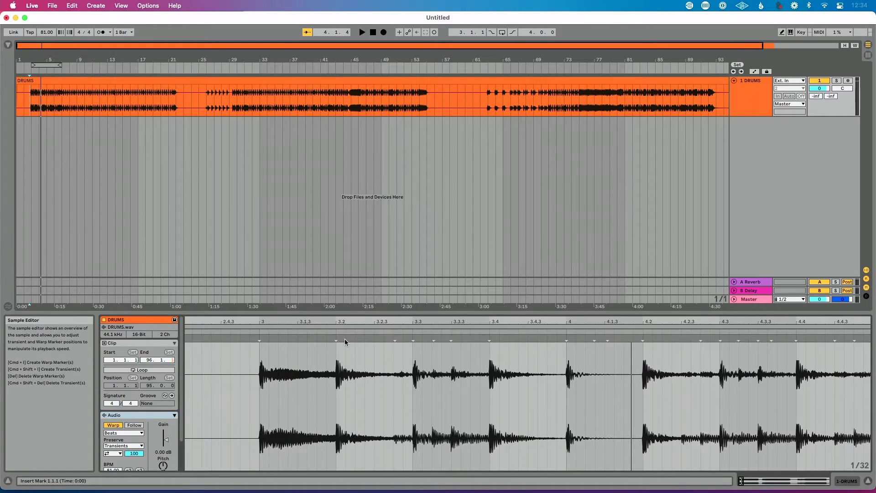
drag(349, 320, 349, 320)
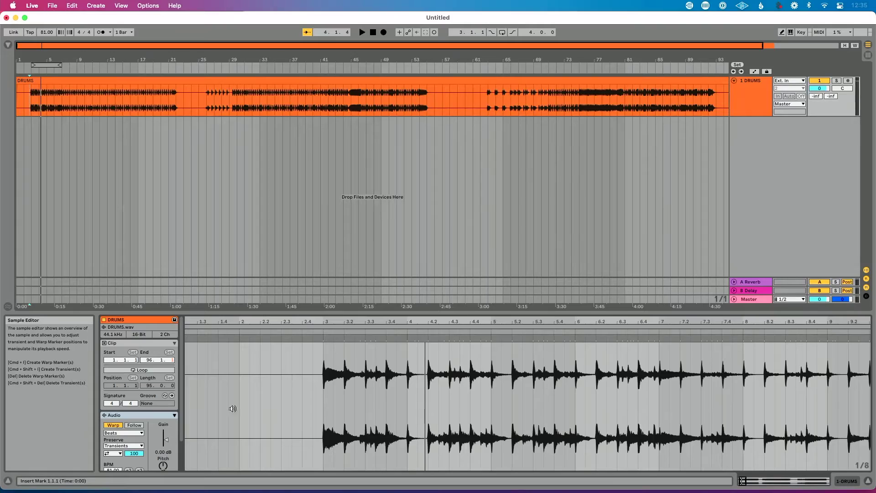
scroll(135, 407, down, 3)
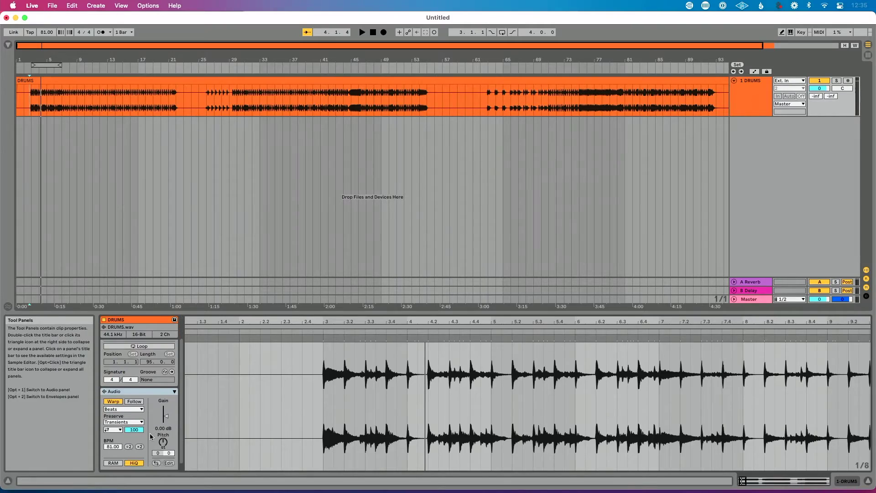
Keep Beats warp mode and play the warped drums from the clip start, viewing bars 1–20
click(136, 404)
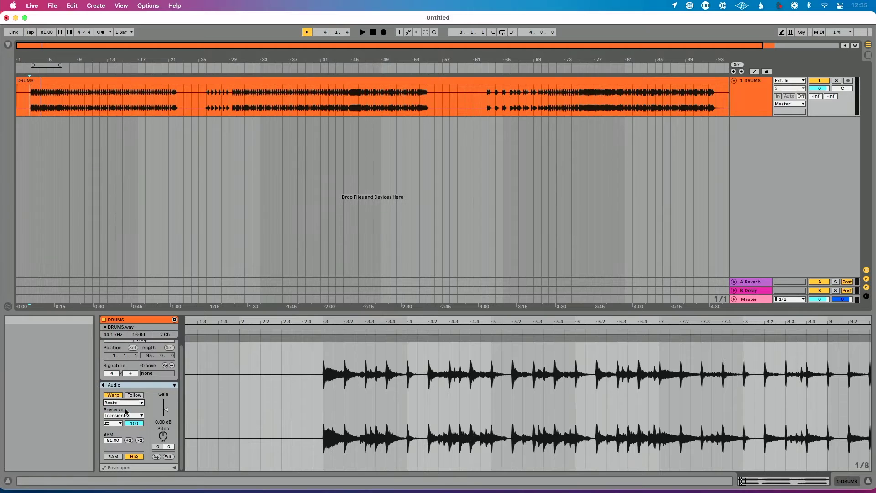
click(18, 96)
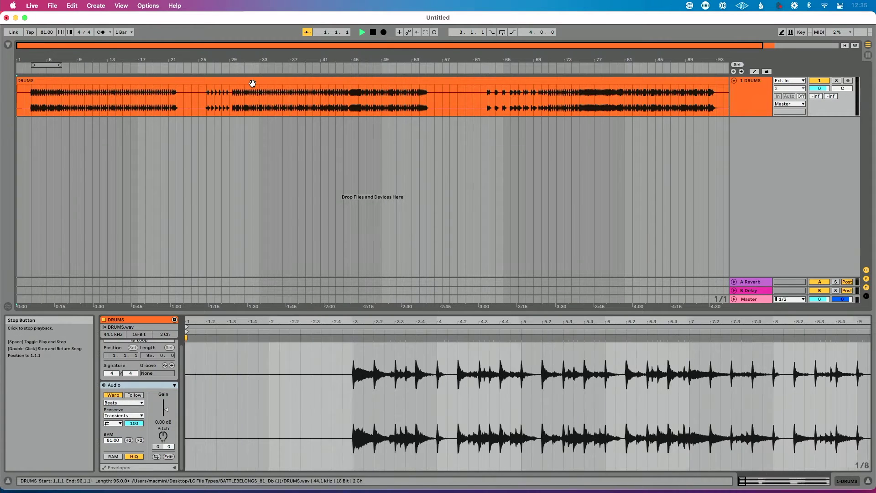
drag(29, 60, 45, 95)
key(space)
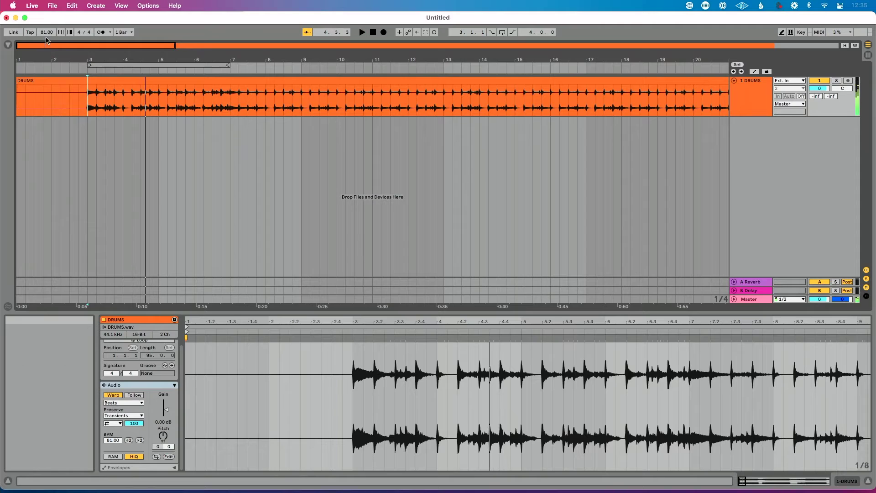
click(46, 32)
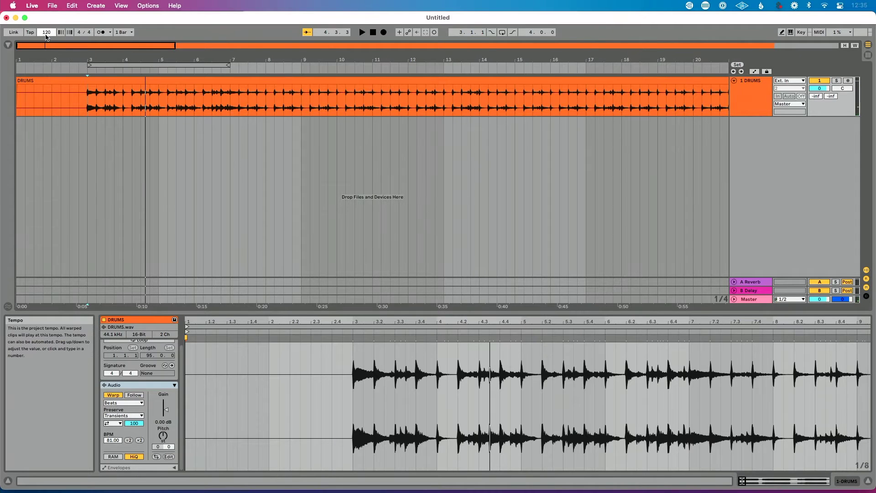
Set the tempo to 120 BPM, stop playback, and reopen Preferences
click(84, 87)
key(space)
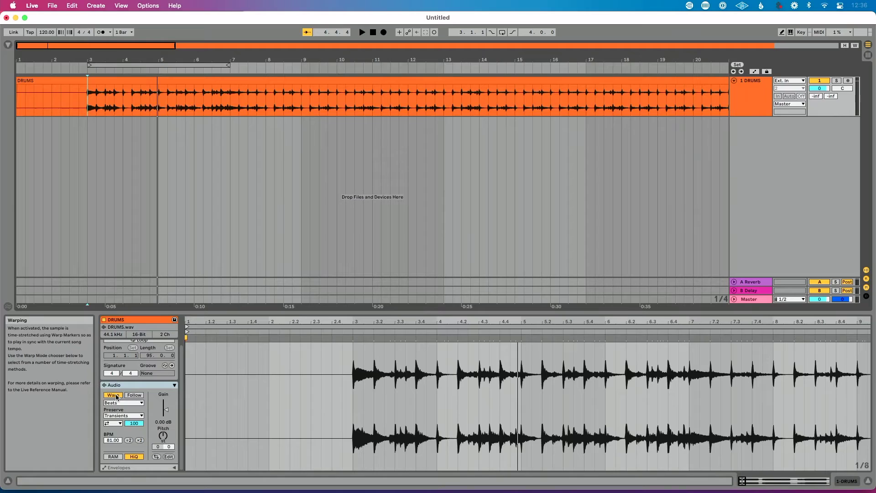
key(super+comma)
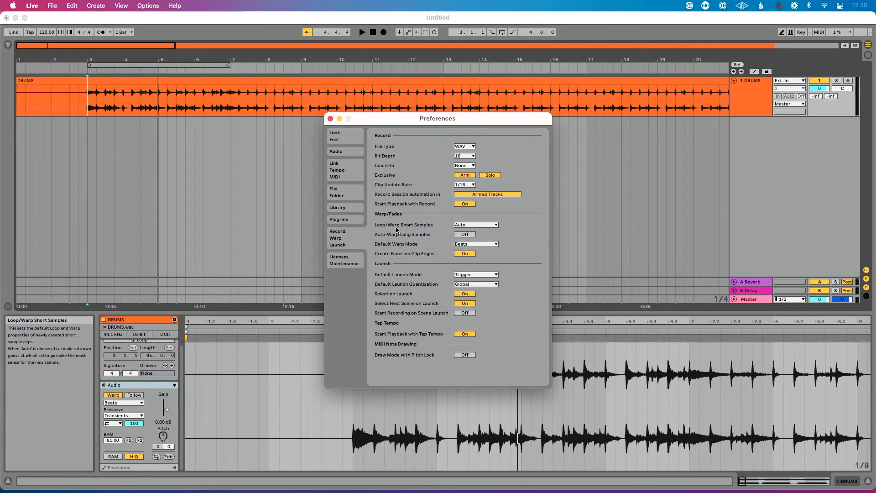
click(461, 225)
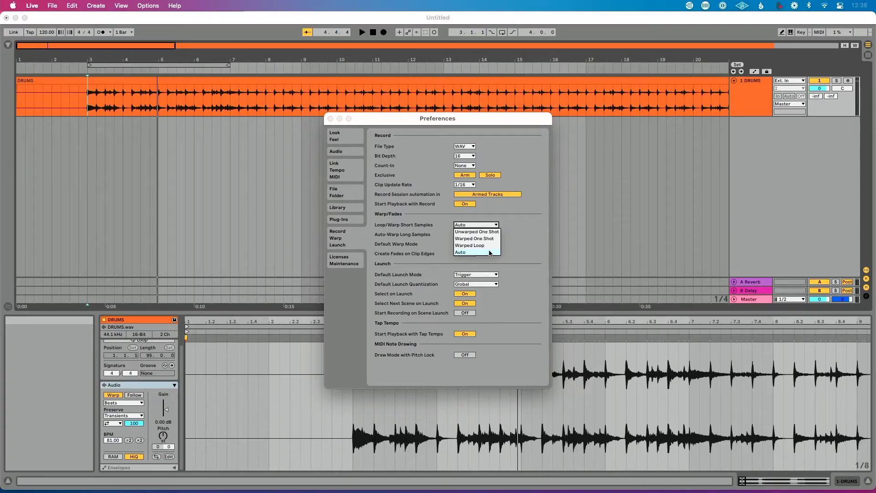
mouse_move(453, 235)
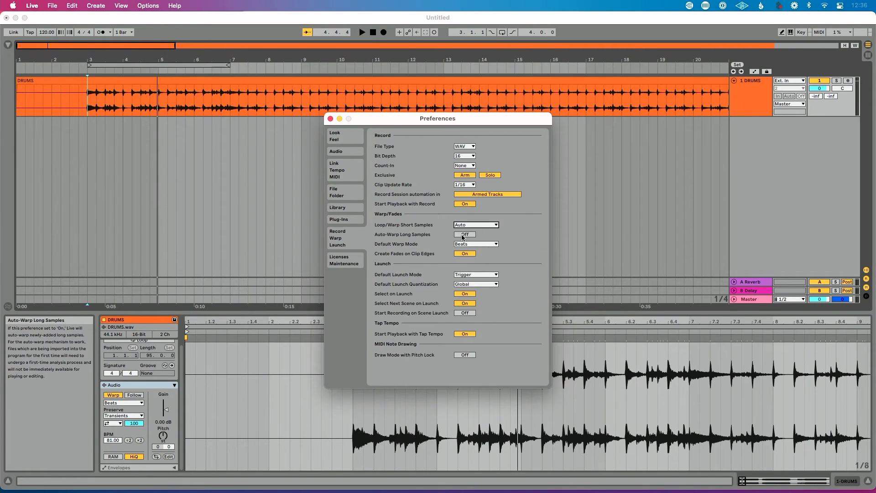
key(Escape)
click(298, 83)
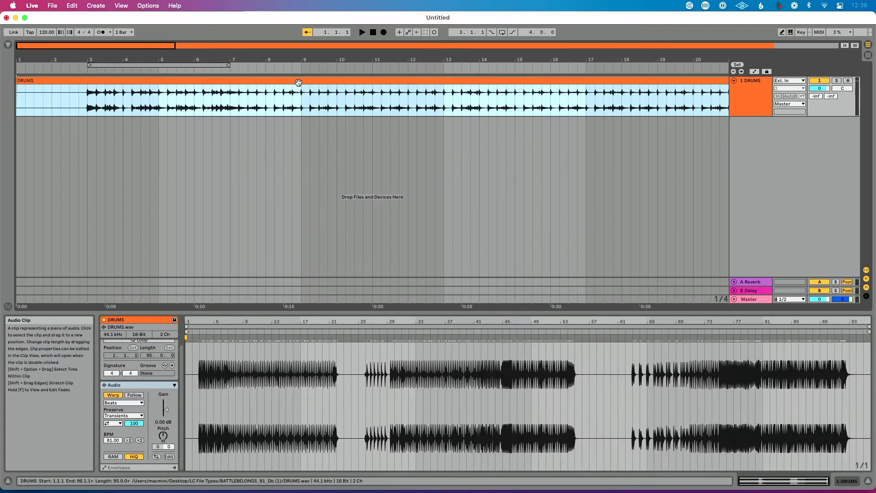
mouse_move(119, 395)
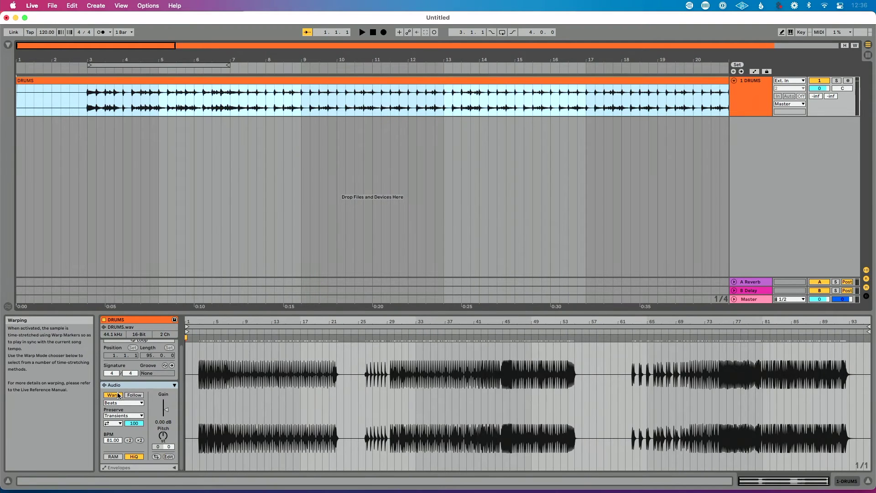